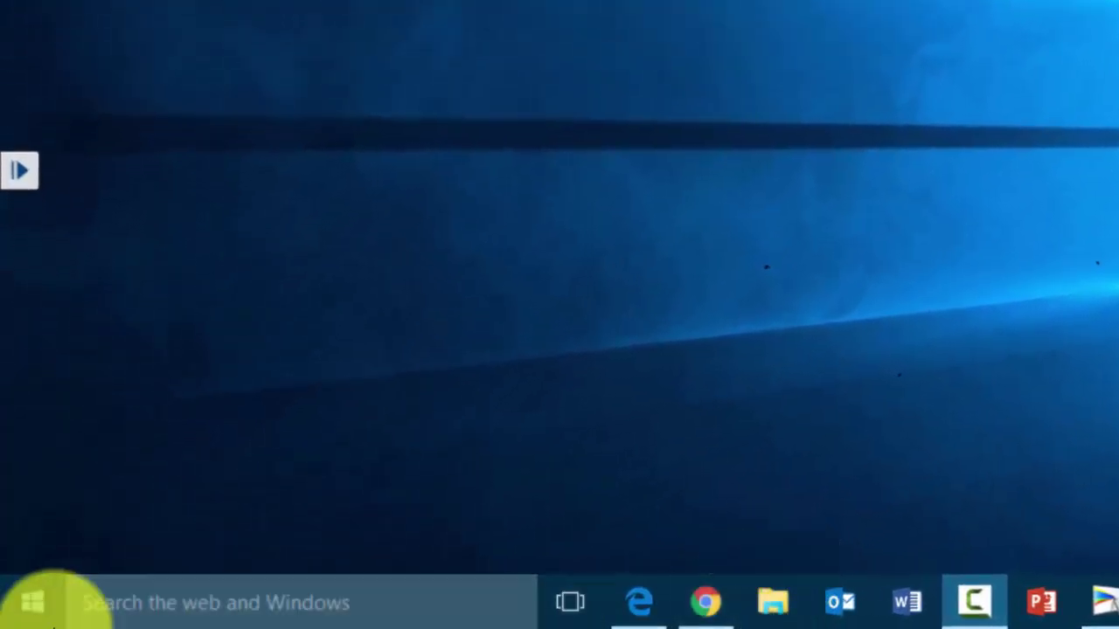
Open the Start menu and dismiss it again, leaving the desktop showing.
{"action": "left_click", "coordinate": [28, 610]}
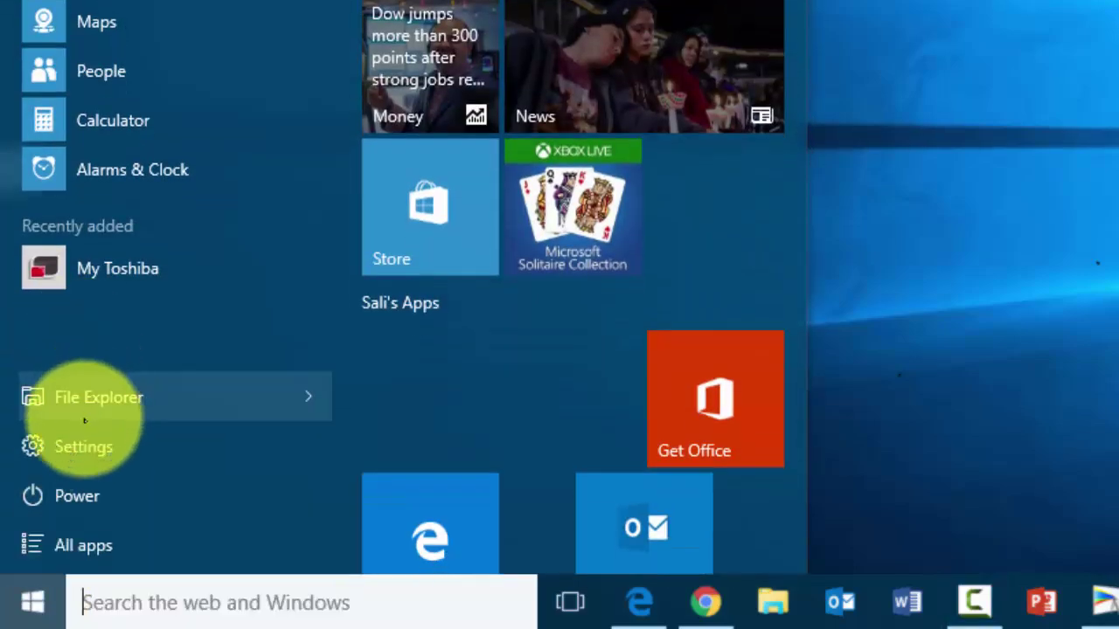
{"action": "left_click", "coordinate": [853, 402]}
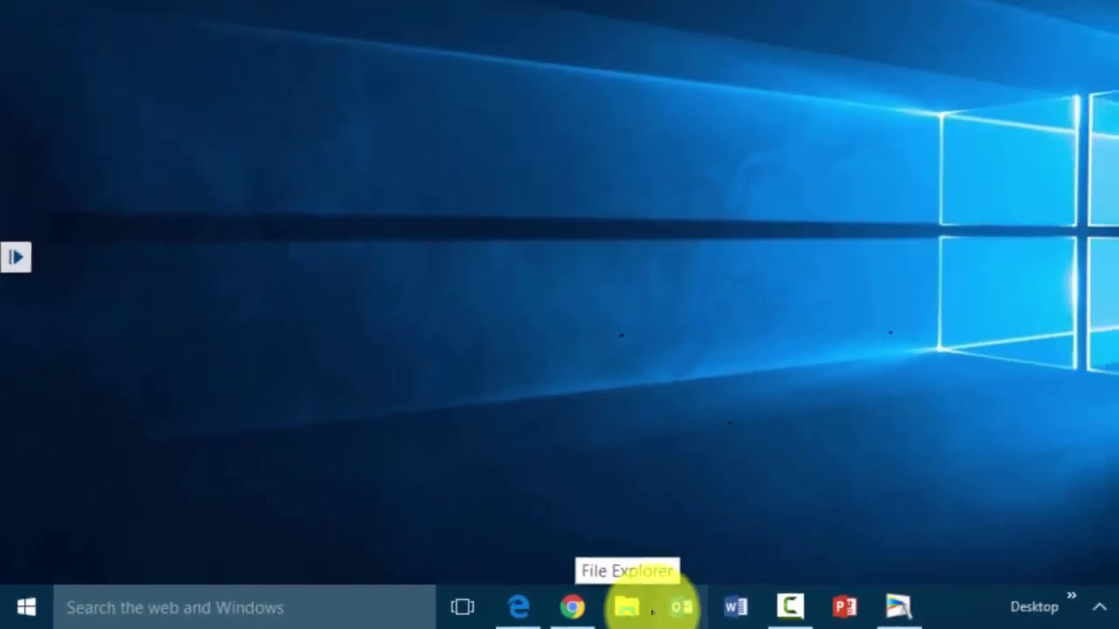
Launch File Explorer from the taskbar and scroll through Quick access's recent files.
{"action": "left_click", "coordinate": [779, 604]}
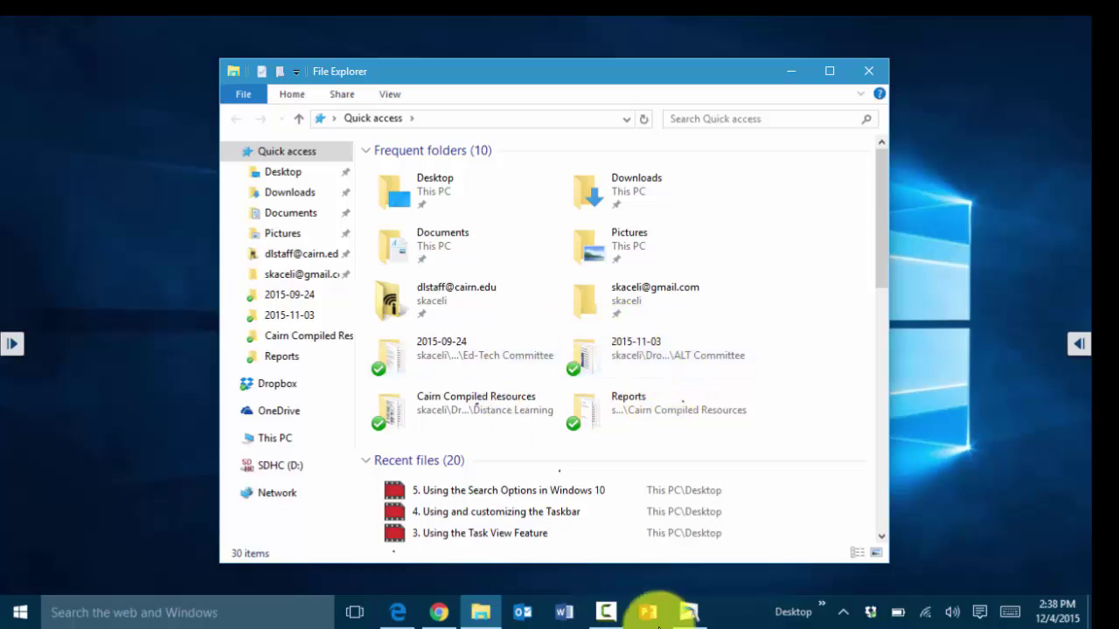
{"action": "scroll", "coordinate": [524, 530], "scroll_direction": "down", "scroll_amount": 1}
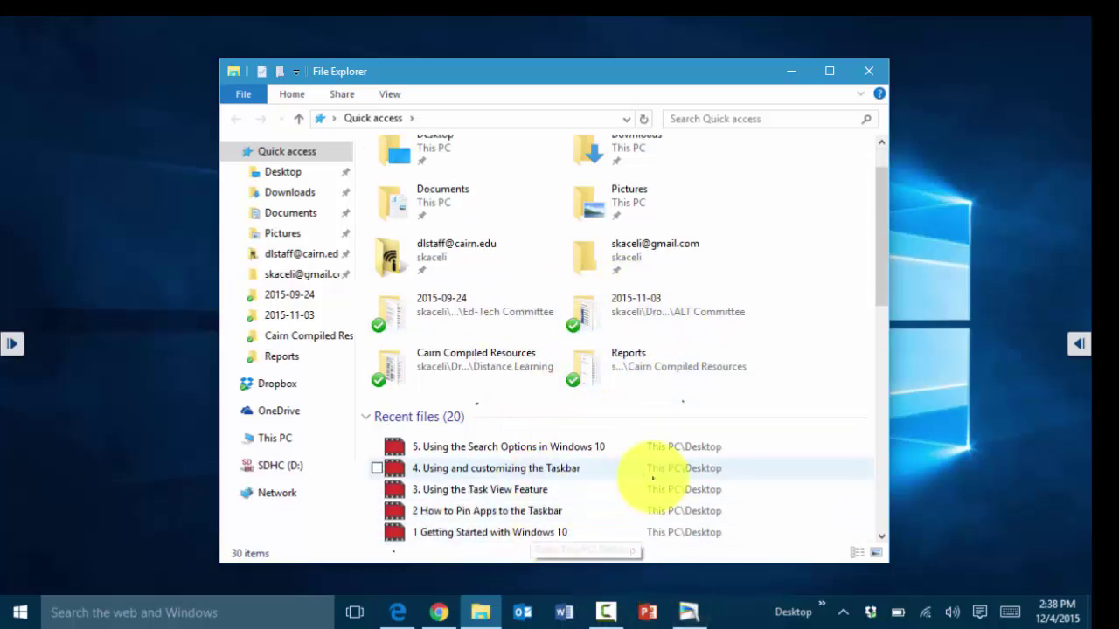
{"action": "scroll", "coordinate": [630, 467], "scroll_direction": "down", "scroll_amount": 3}
{"action": "scroll", "coordinate": [612, 476], "scroll_direction": "up", "scroll_amount": 4}
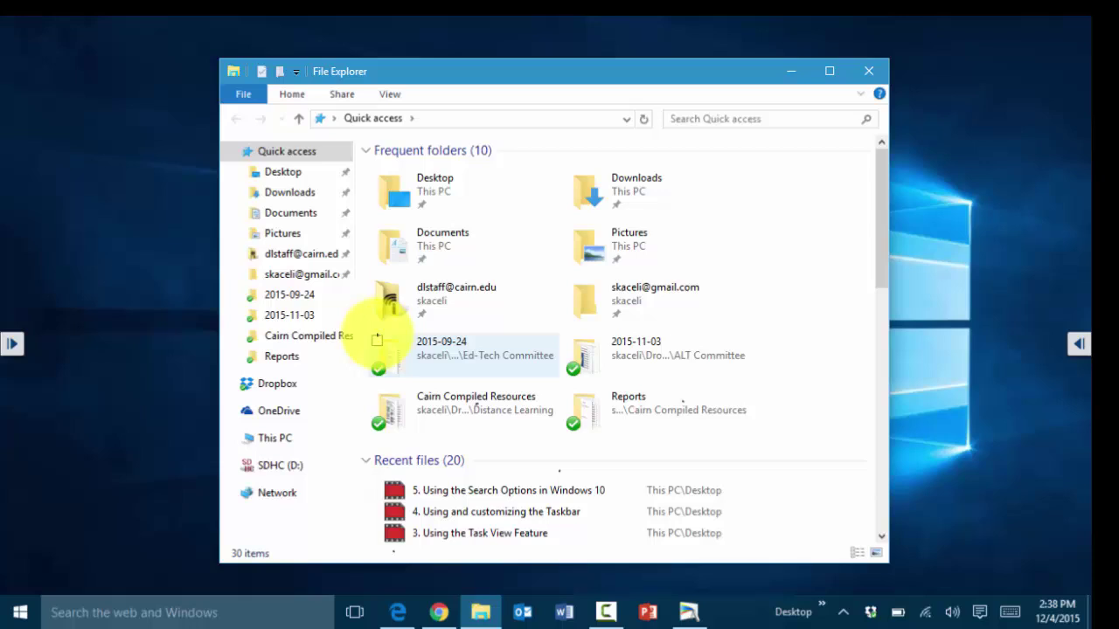
{"action": "mouse_move", "coordinate": [274, 438]}
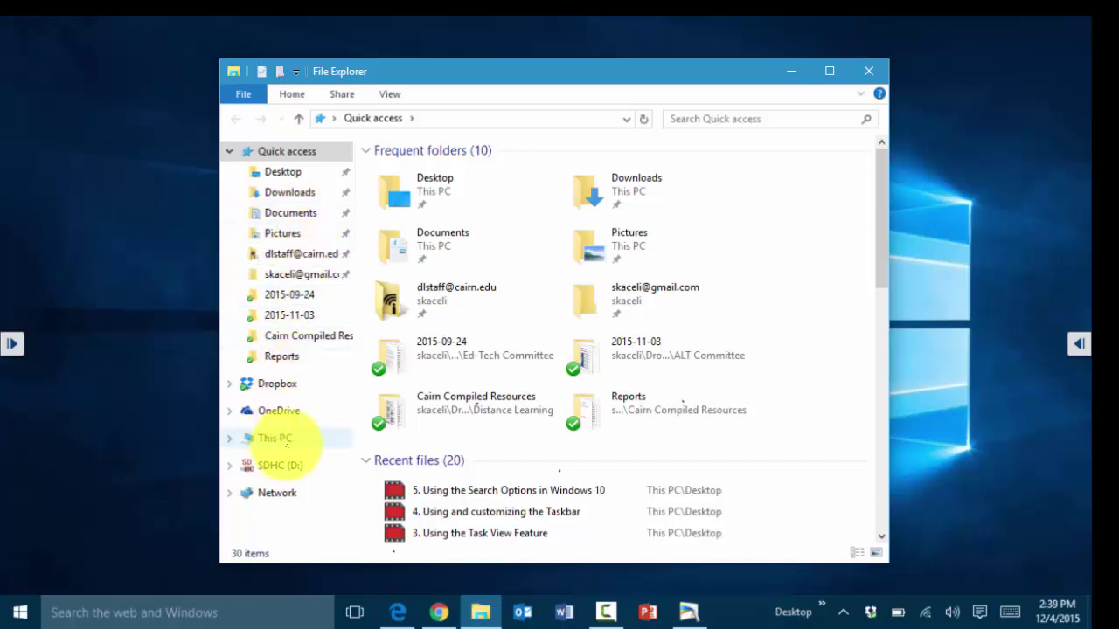
Browse This PC to Local Disk (C:) and pin the Intel folder to Quick access.
{"action": "left_click", "coordinate": [274, 438]}
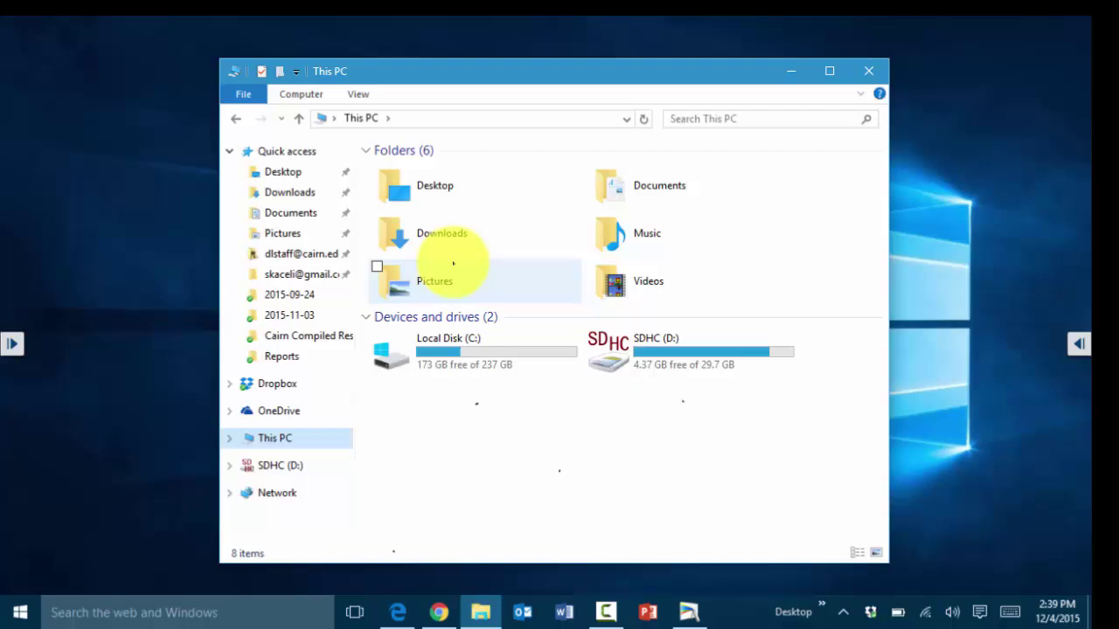
{"action": "double_click", "coordinate": [448, 345]}
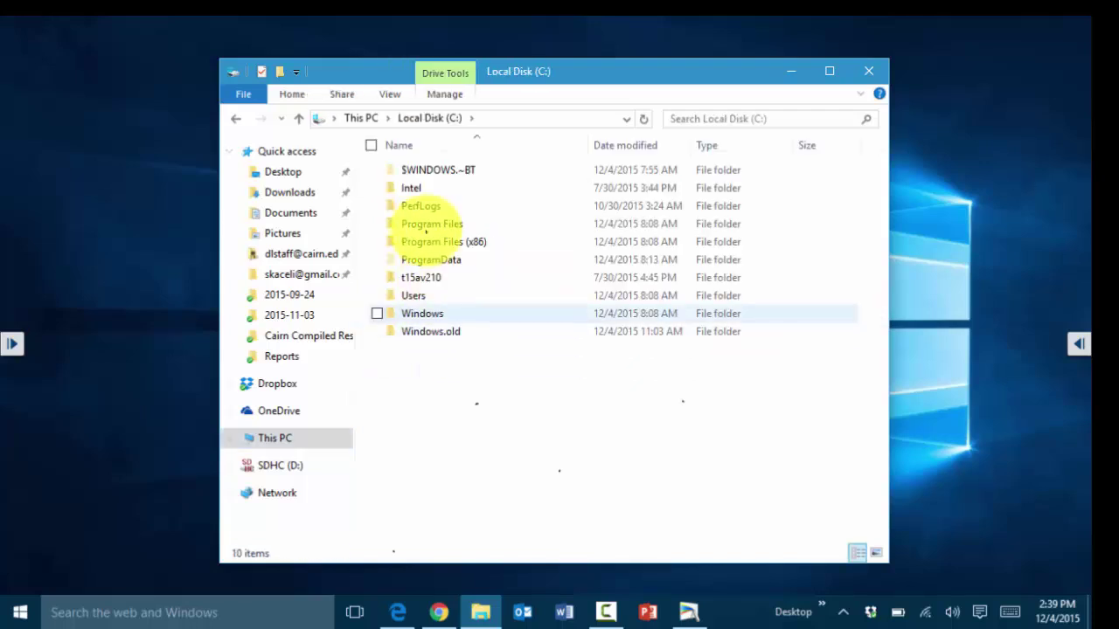
{"action": "right_click", "coordinate": [411, 188]}
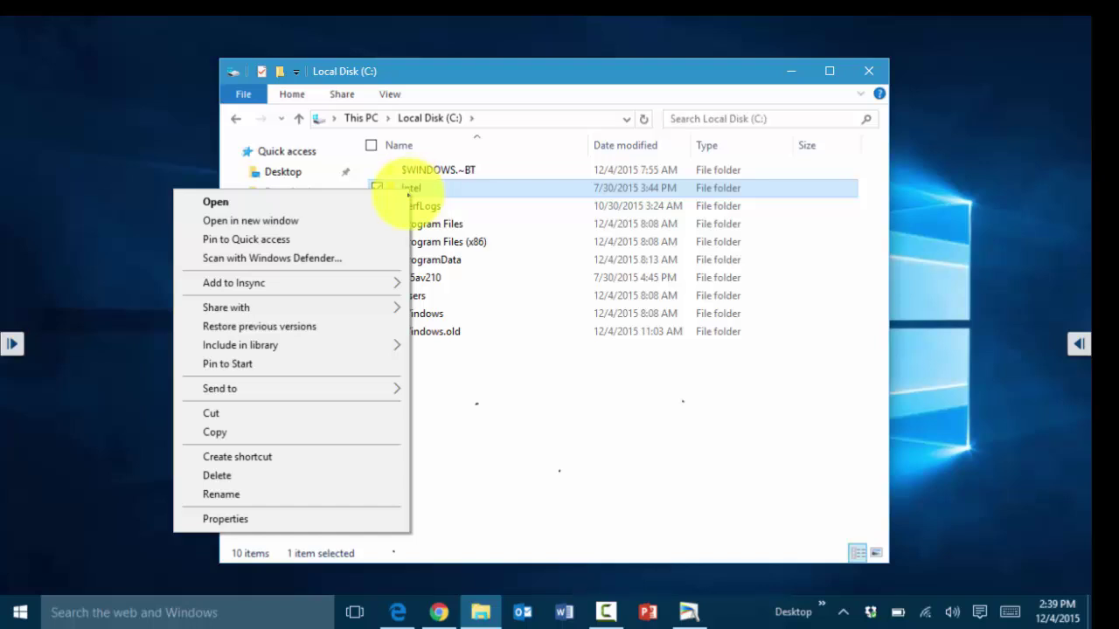
{"action": "left_click", "coordinate": [424, 187]}
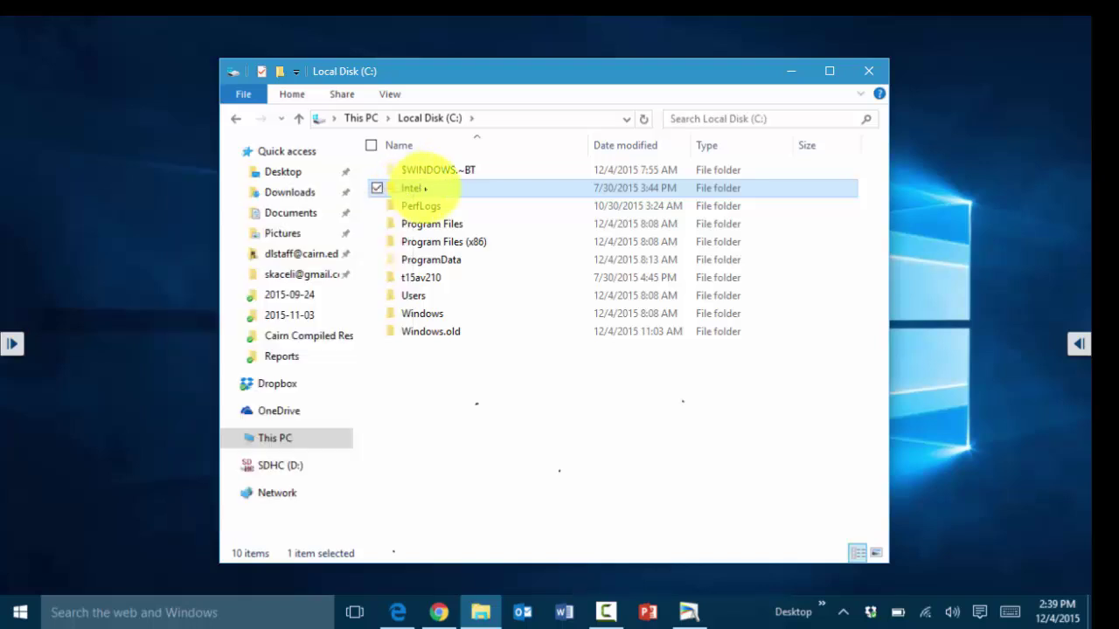
{"action": "right_click", "coordinate": [483, 187]}
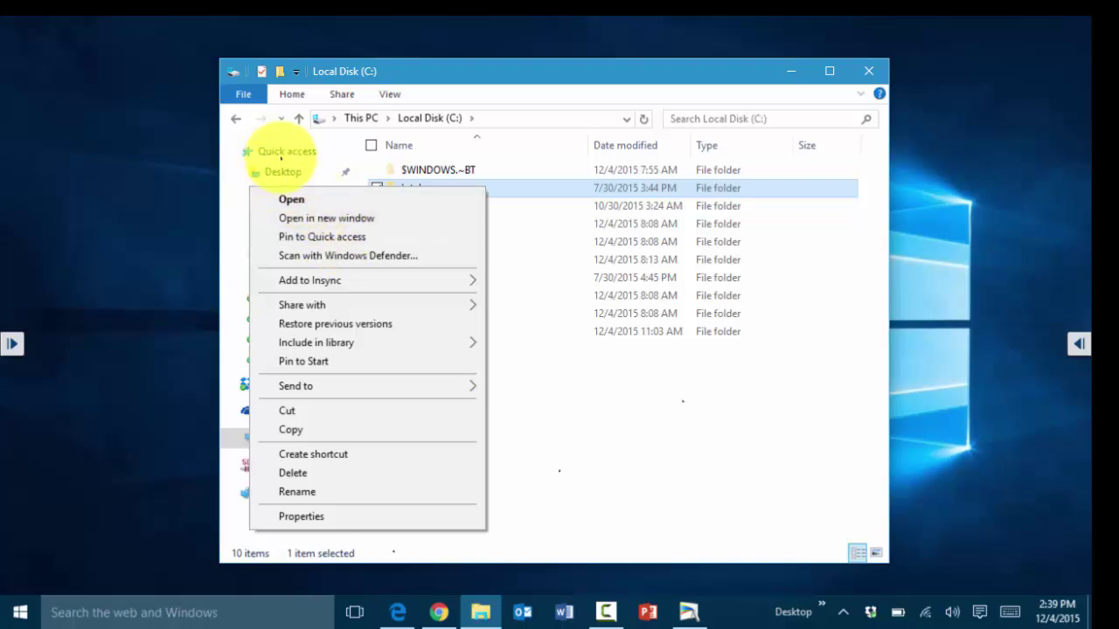
{"action": "left_click", "coordinate": [319, 237]}
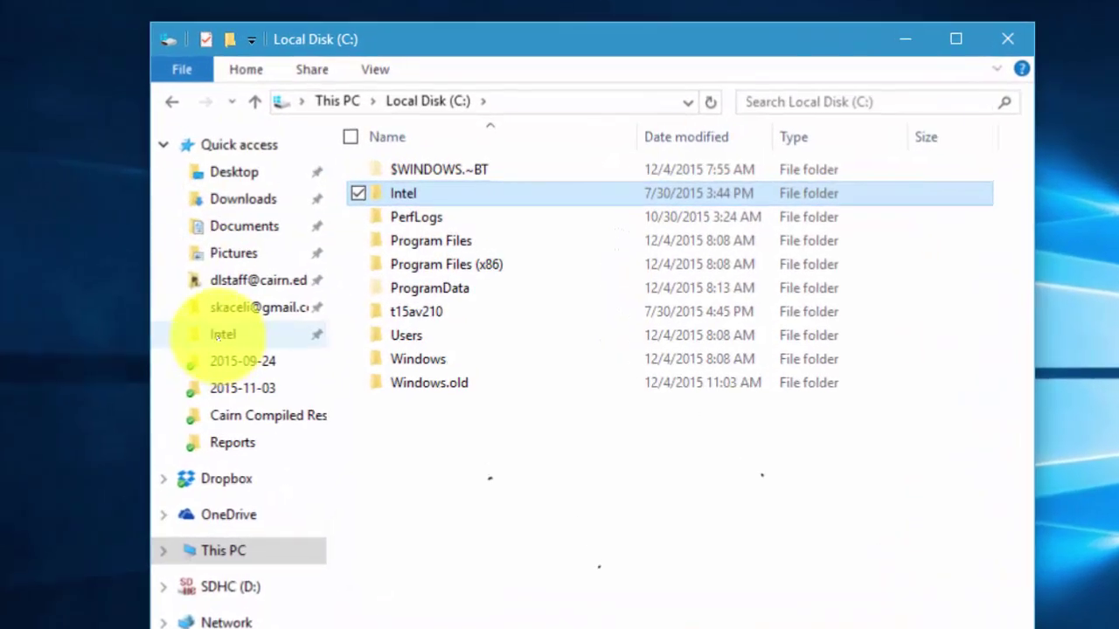
Unpin Intel from Quick access and clear the file-list selection.
{"action": "right_click", "coordinate": [220, 335]}
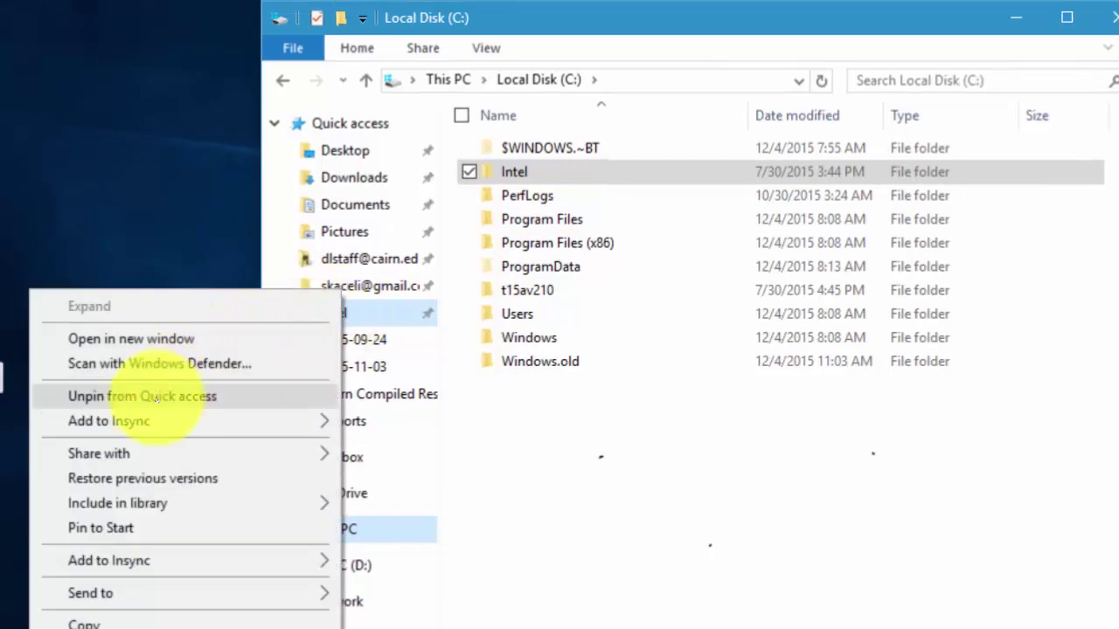
{"action": "left_click", "coordinate": [162, 396]}
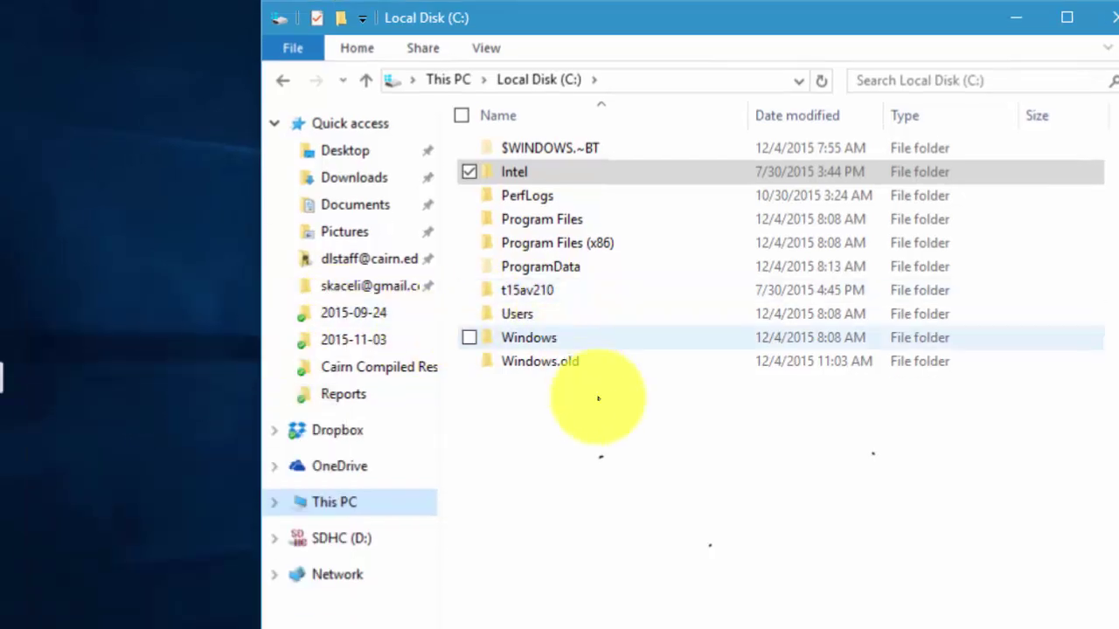
{"action": "left_click", "coordinate": [601, 417]}
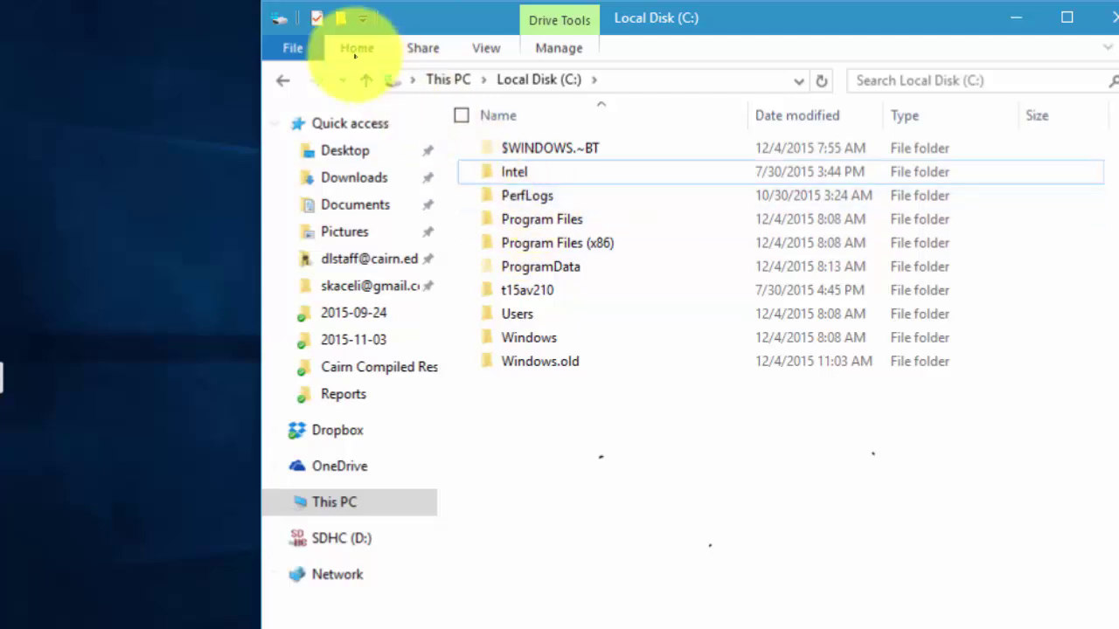
Select the Intel folder, view its file-management commands, then leave it deselected.
{"action": "left_click", "coordinate": [521, 171]}
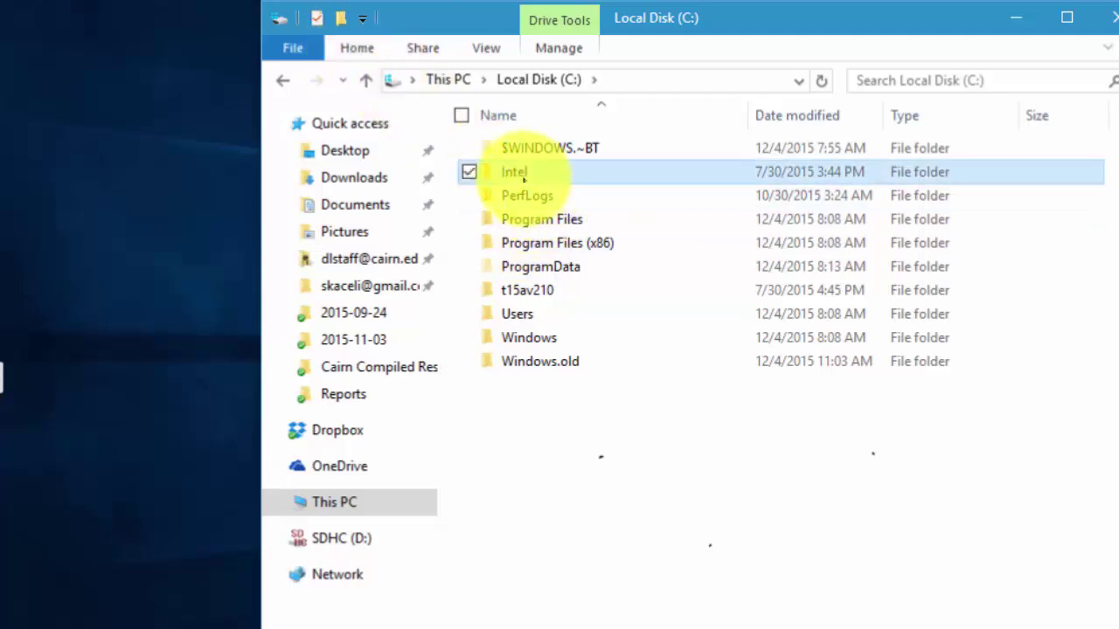
{"action": "left_click", "coordinate": [357, 48]}
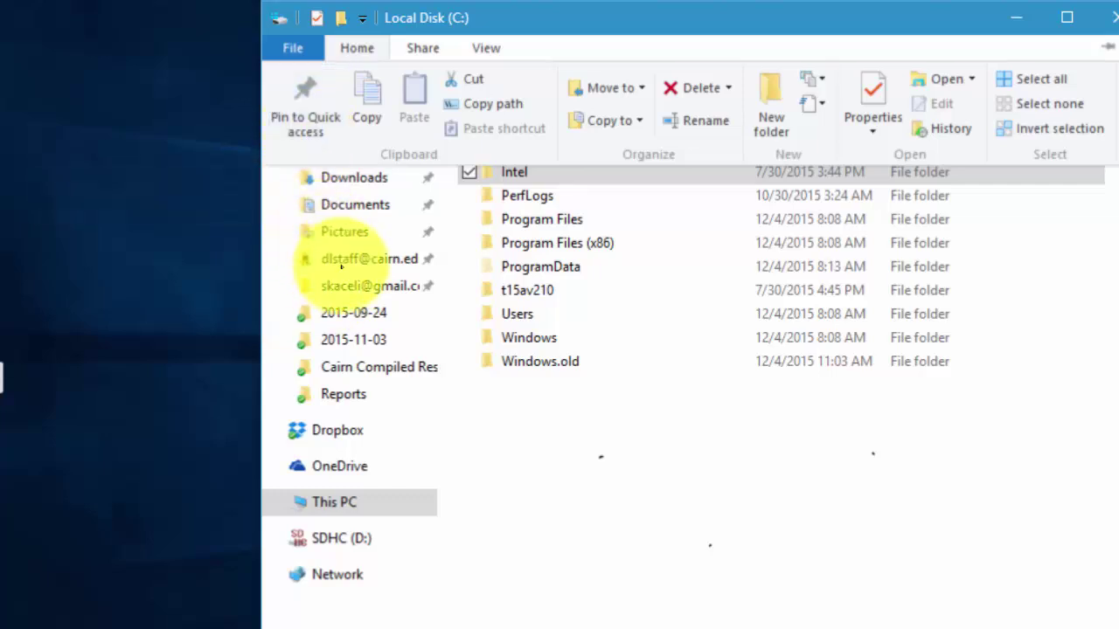
{"action": "left_click", "coordinate": [695, 443]}
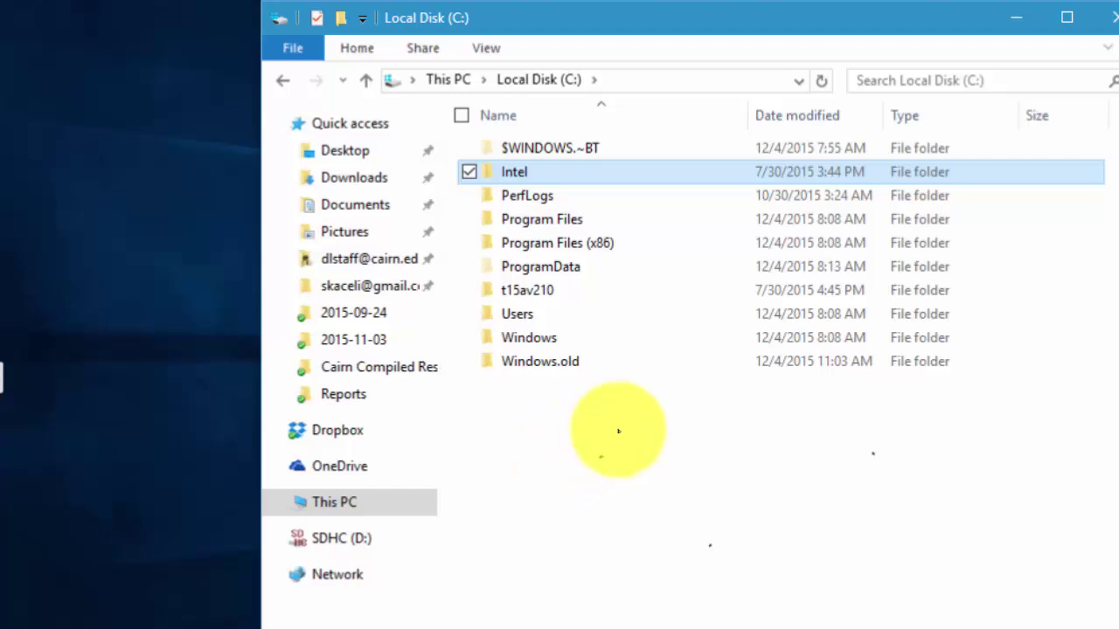
{"action": "left_click", "coordinate": [674, 475]}
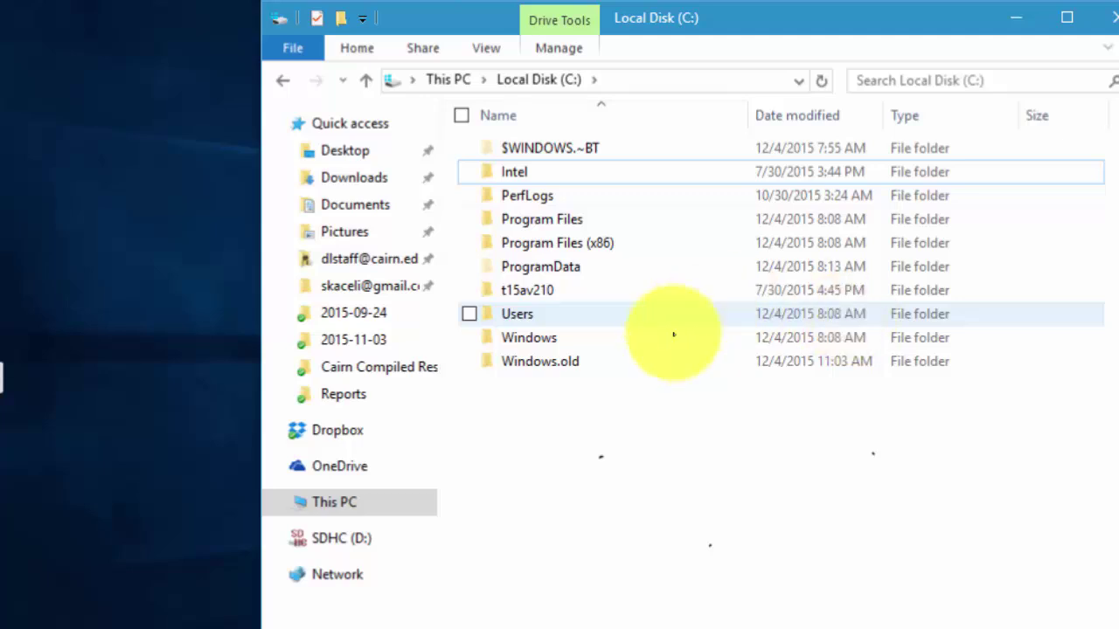
Switch Local Disk (C:) to List layout and expand the View tab's Options menu.
{"action": "left_click", "coordinate": [484, 51]}
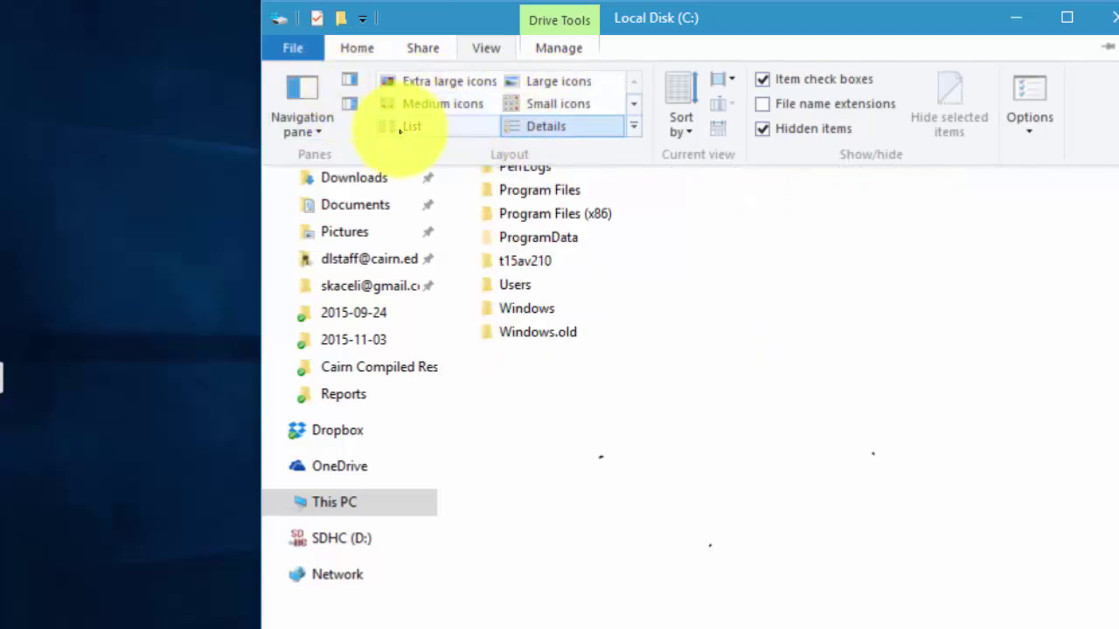
{"action": "left_click", "coordinate": [563, 405]}
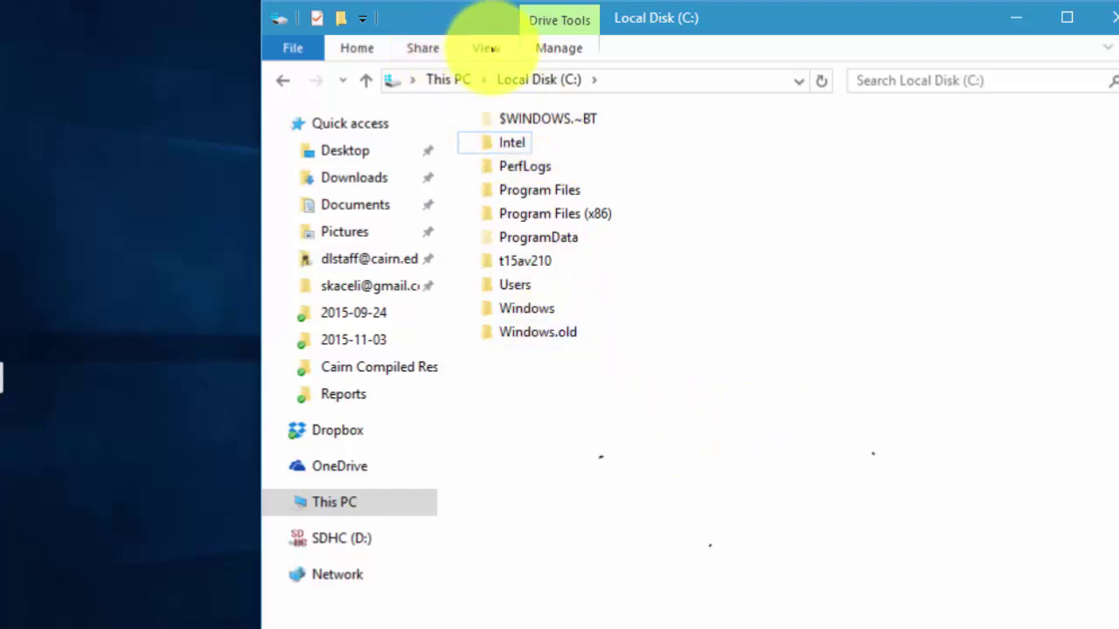
{"action": "left_click", "coordinate": [486, 48]}
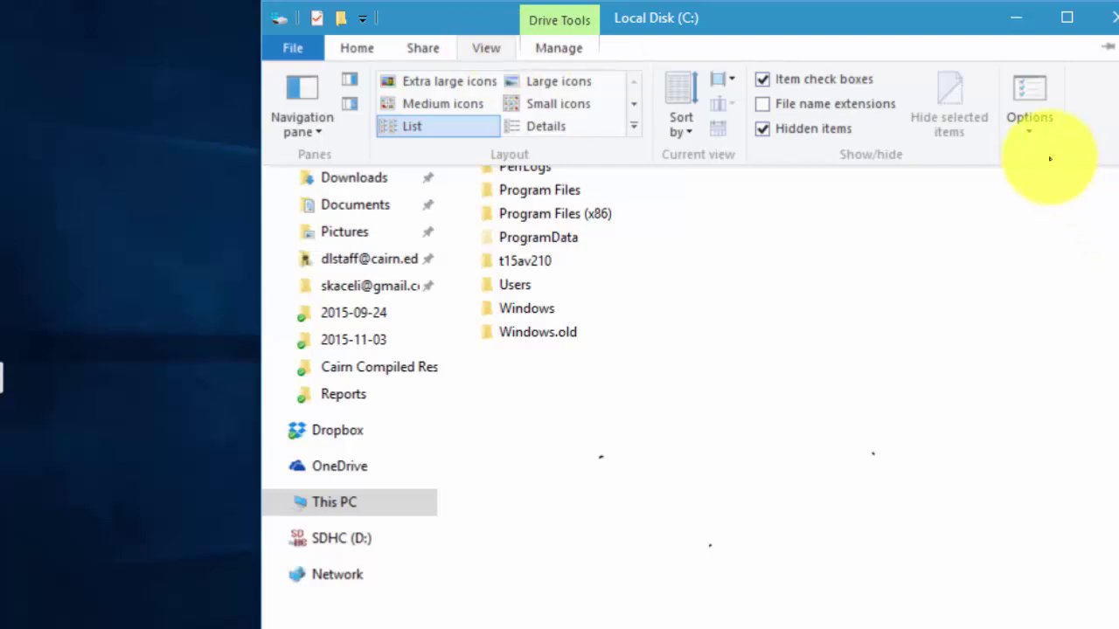
{"action": "left_click", "coordinate": [1029, 131]}
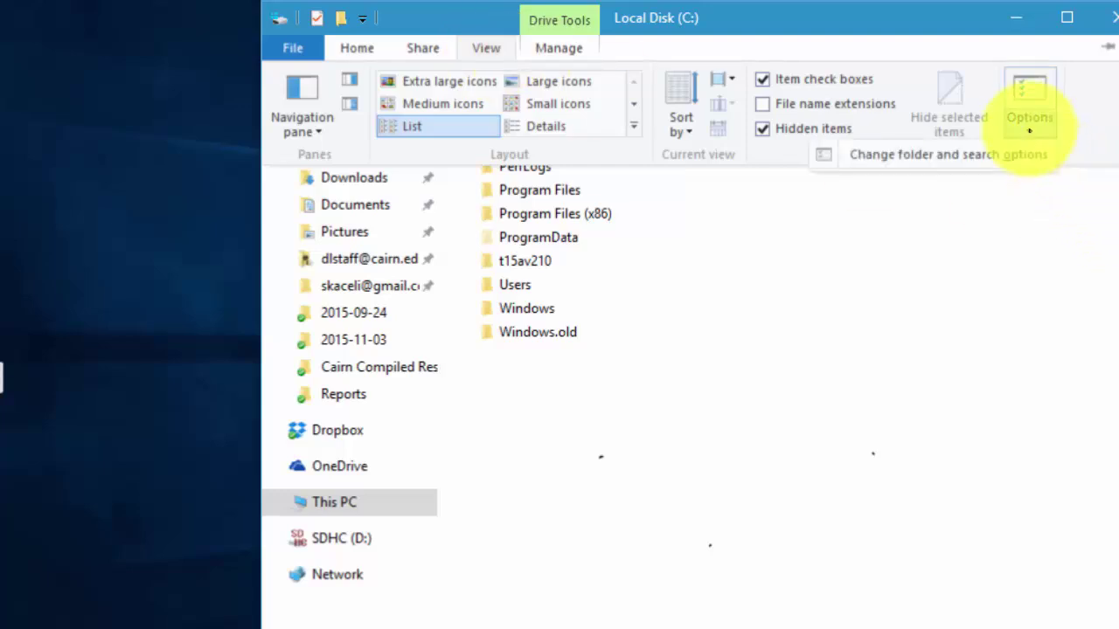
In Folder Options' View tab, apply this List view to all folders and confirm with OK.
{"action": "left_click", "coordinate": [933, 160]}
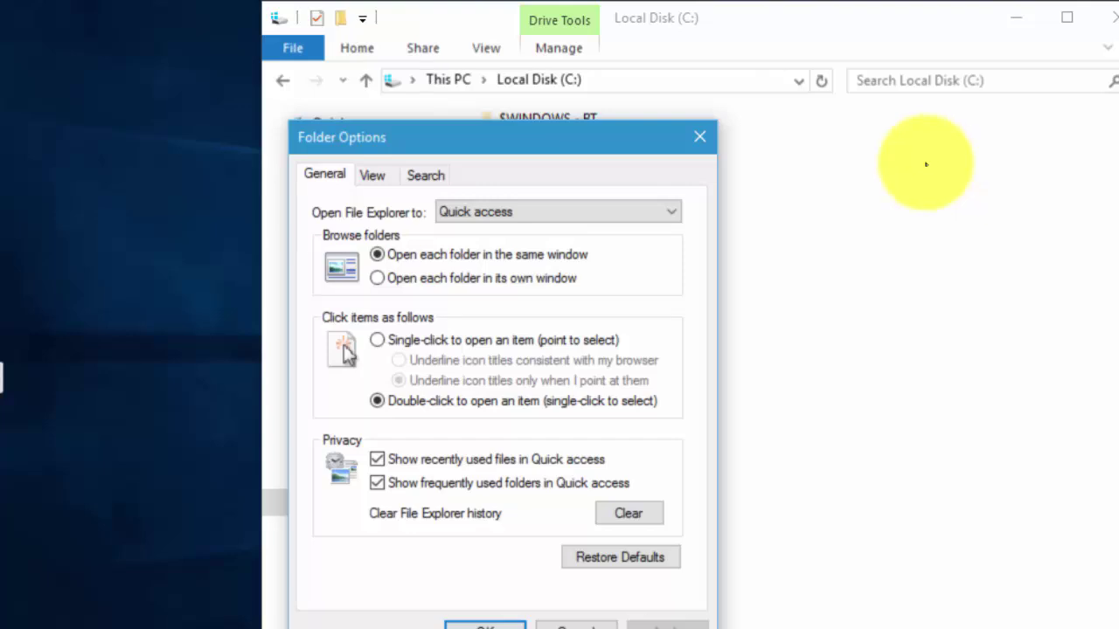
{"action": "left_click", "coordinate": [384, 176]}
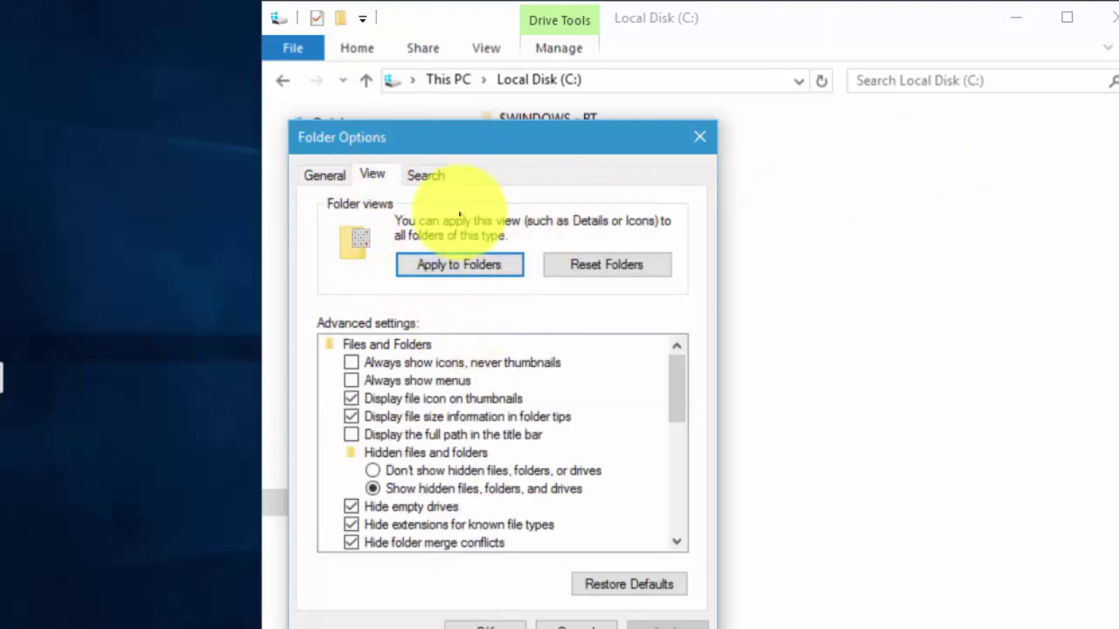
{"action": "left_click", "coordinate": [457, 266]}
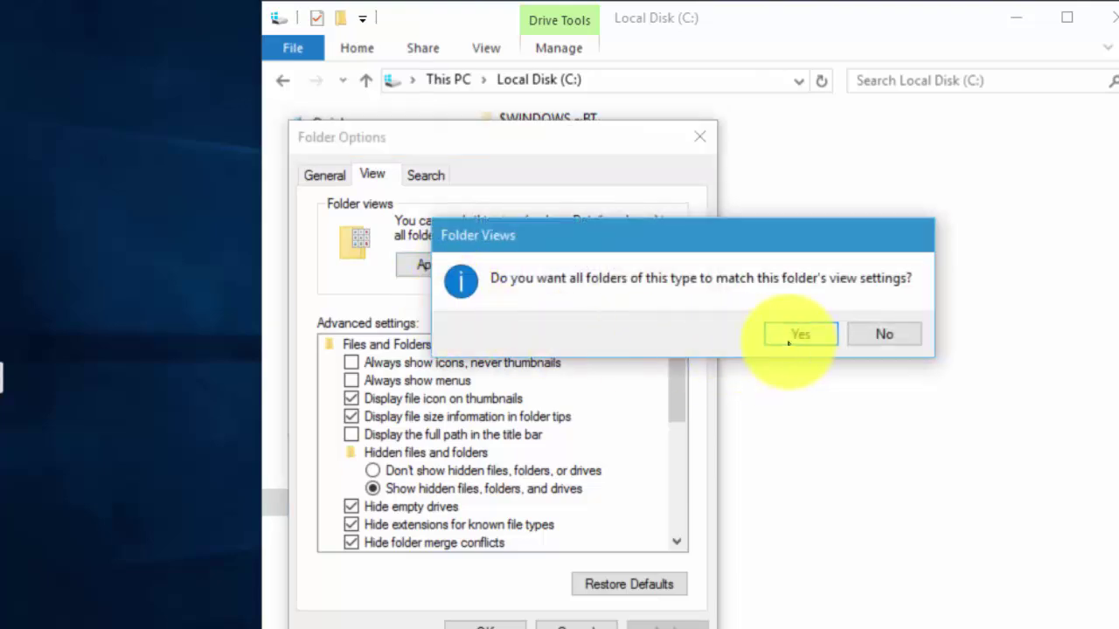
{"action": "left_click", "coordinate": [789, 343]}
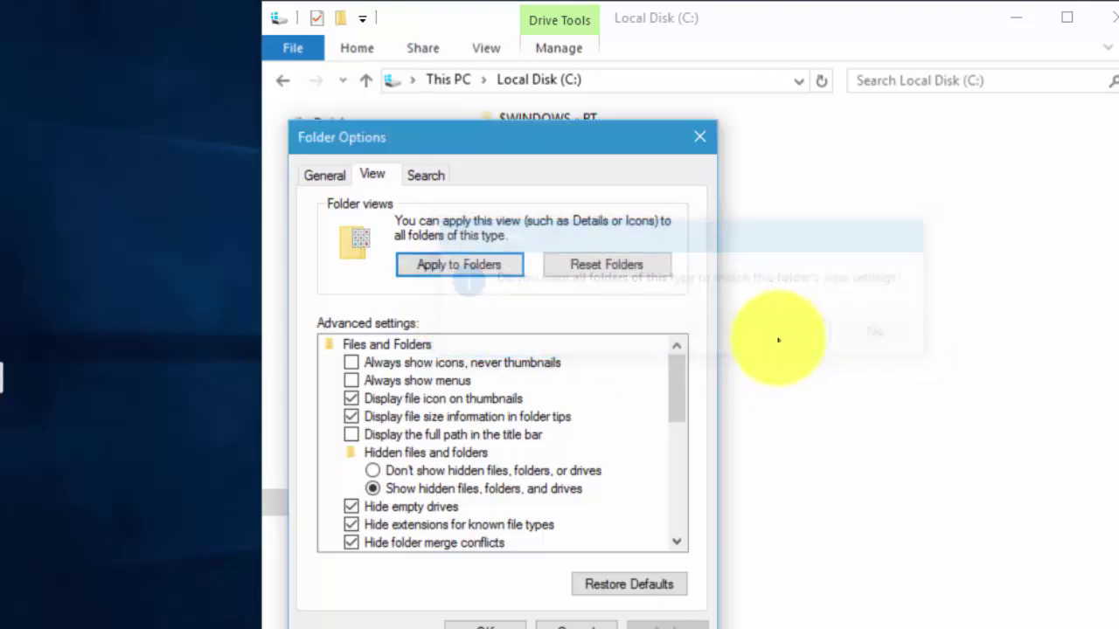
{"action": "left_click", "coordinate": [485, 626]}
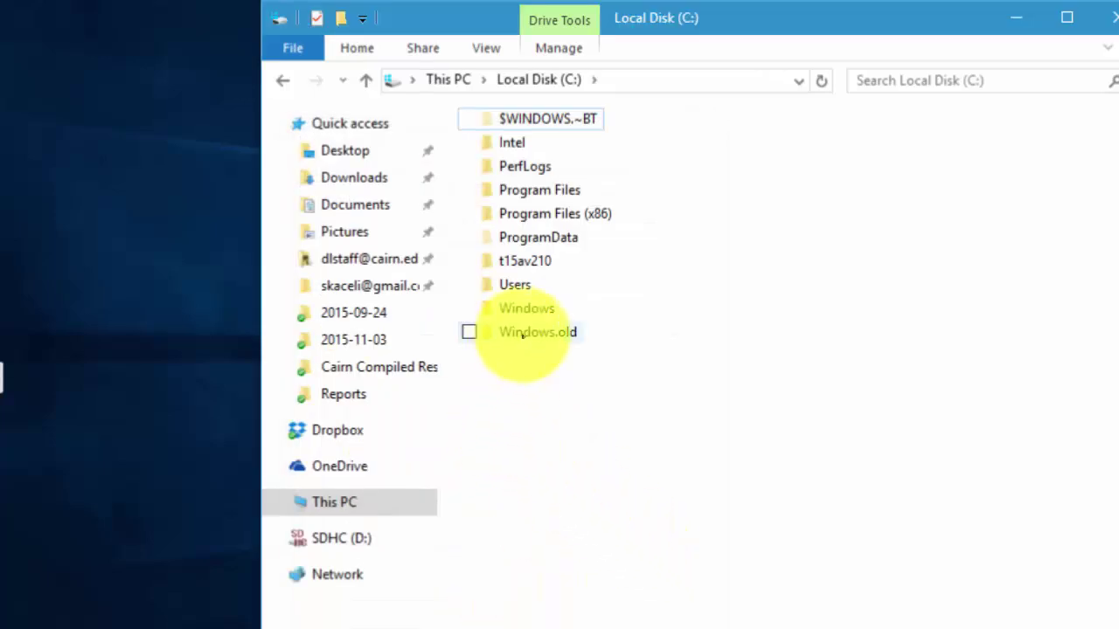
{"action": "mouse_move", "coordinate": [538, 332]}
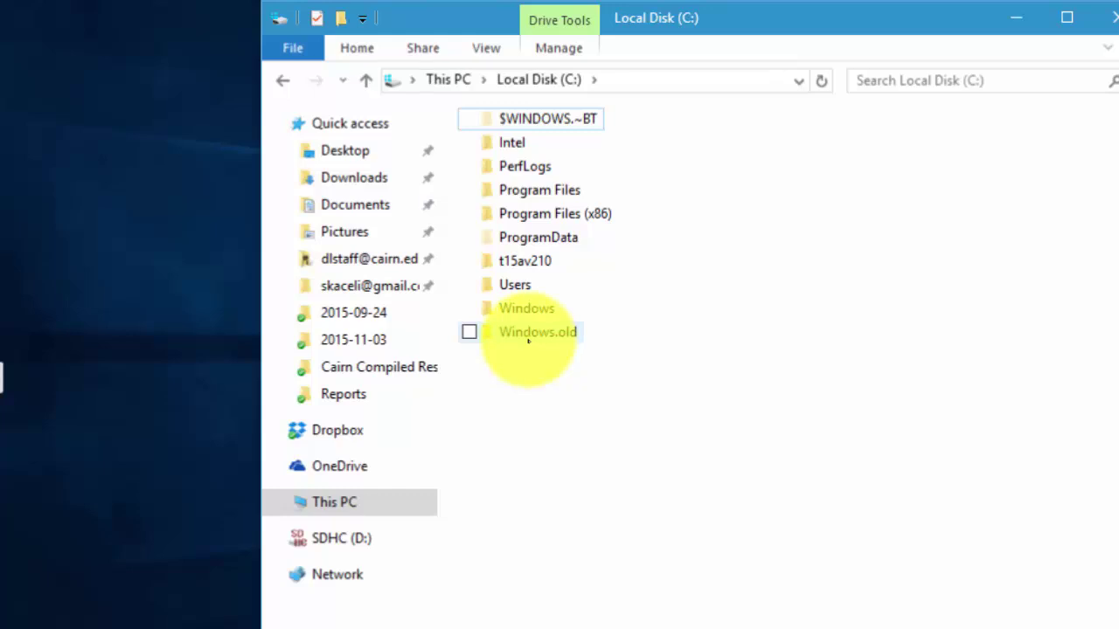
{"action": "double_click", "coordinate": [528, 337]}
{"action": "left_click", "coordinate": [273, 78]}
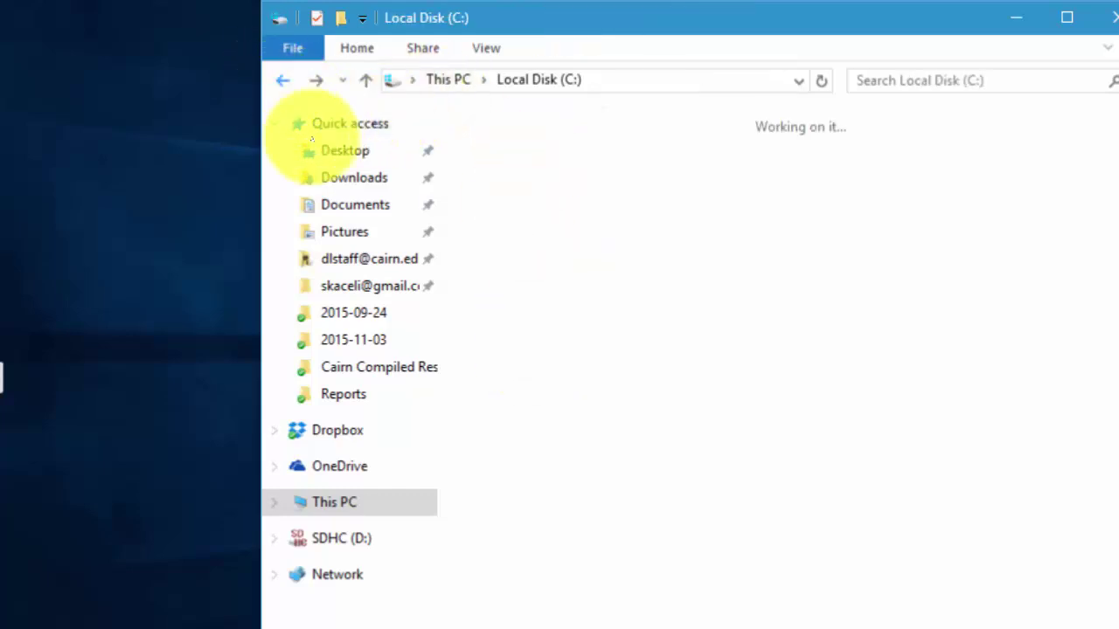
{"action": "double_click", "coordinate": [527, 307]}
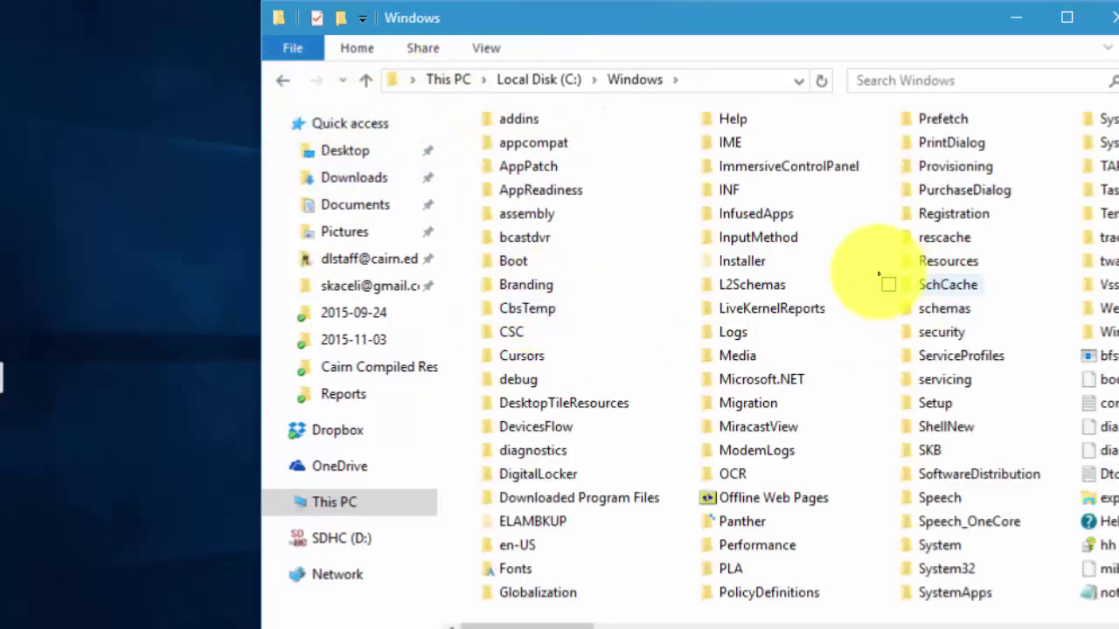
{"action": "scroll", "coordinate": [835, 610], "scroll_direction": "down", "scroll_amount": 2}
{"action": "scroll", "coordinate": [835, 609], "scroll_direction": "up", "scroll_amount": 2}
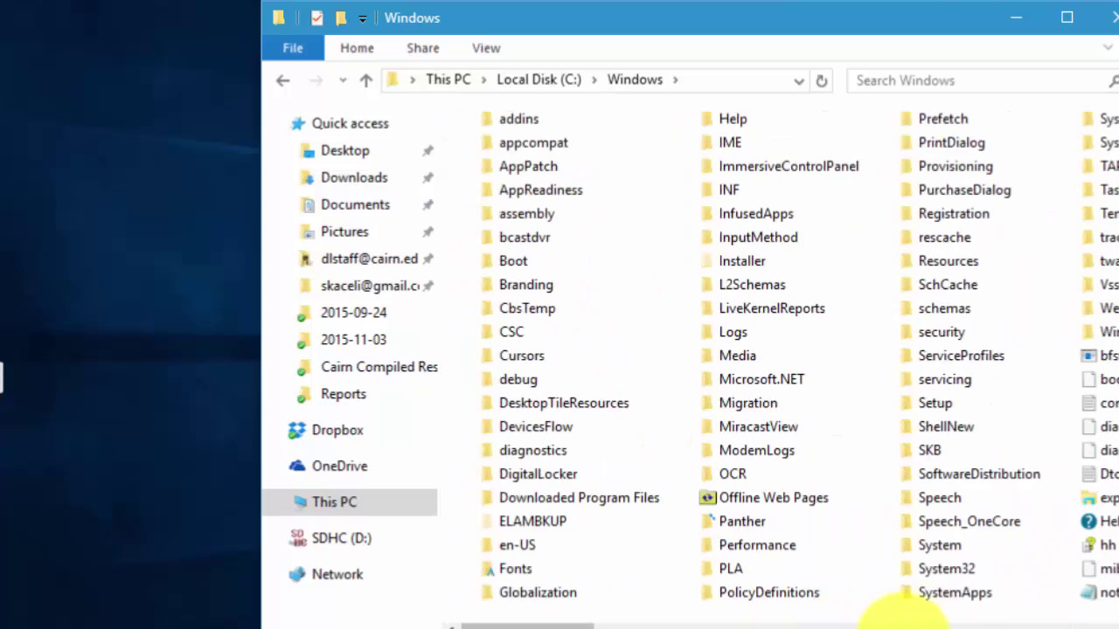
{"action": "scroll", "coordinate": [712, 603], "scroll_direction": "down", "scroll_amount": 8}
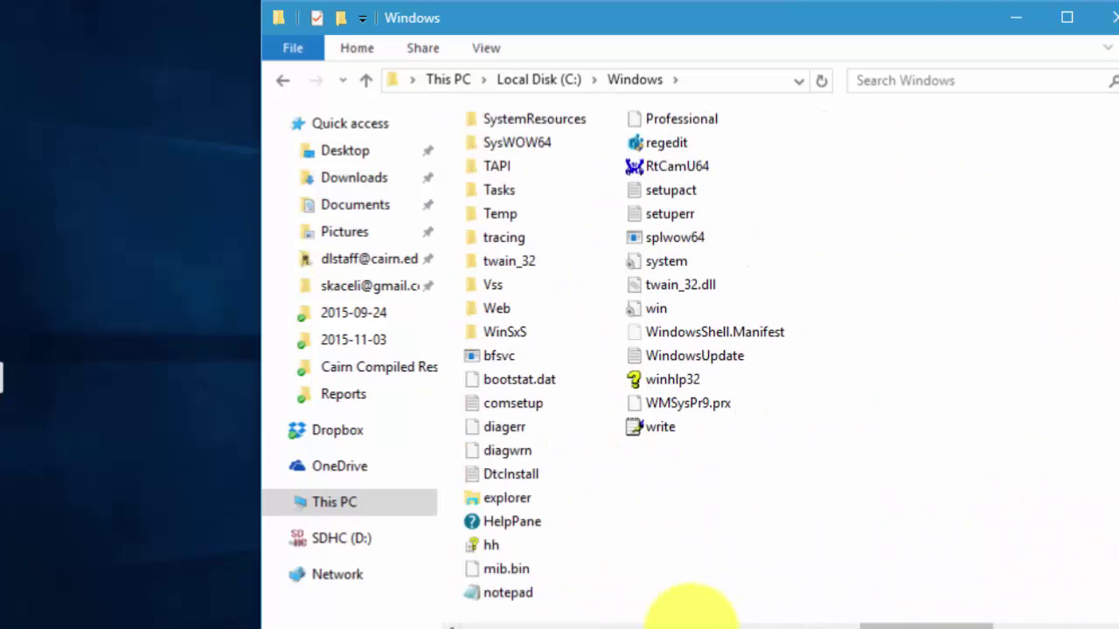
{"action": "left_click", "coordinate": [282, 79]}
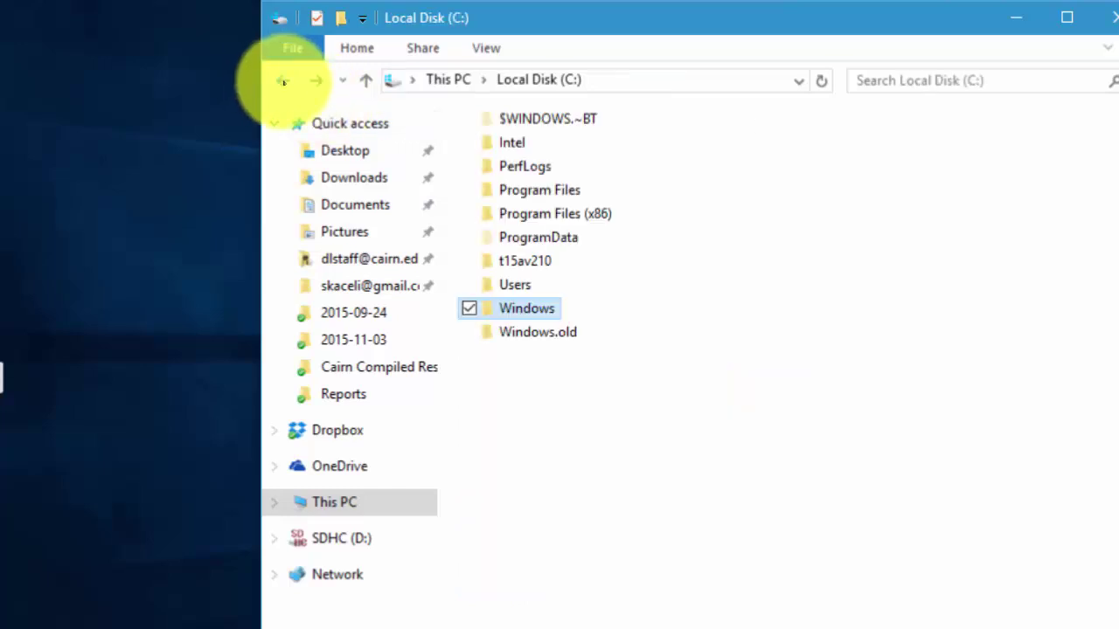